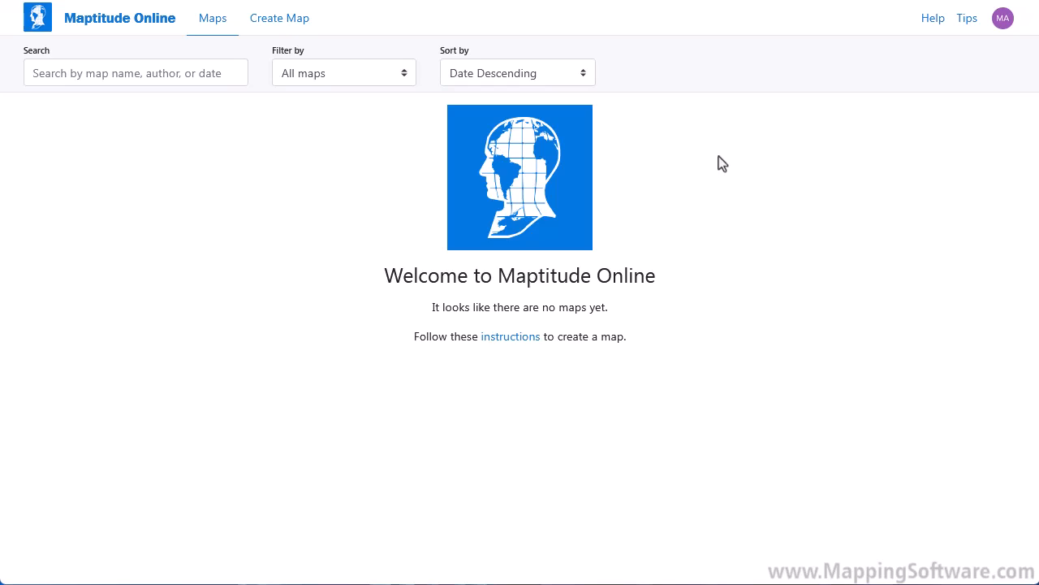
- Go to the Create Map page to begin a new map from spreadsheet data
click(259, 24)
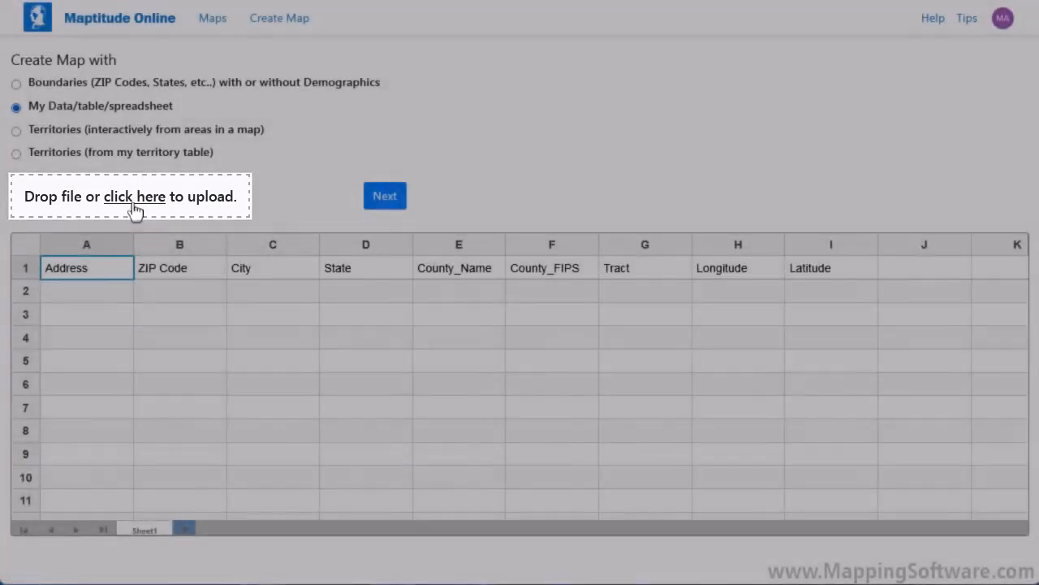
- Upload the Customers spreadsheet and launch the Create-a-Map Wizard with address fields auto-matched
click(134, 203)
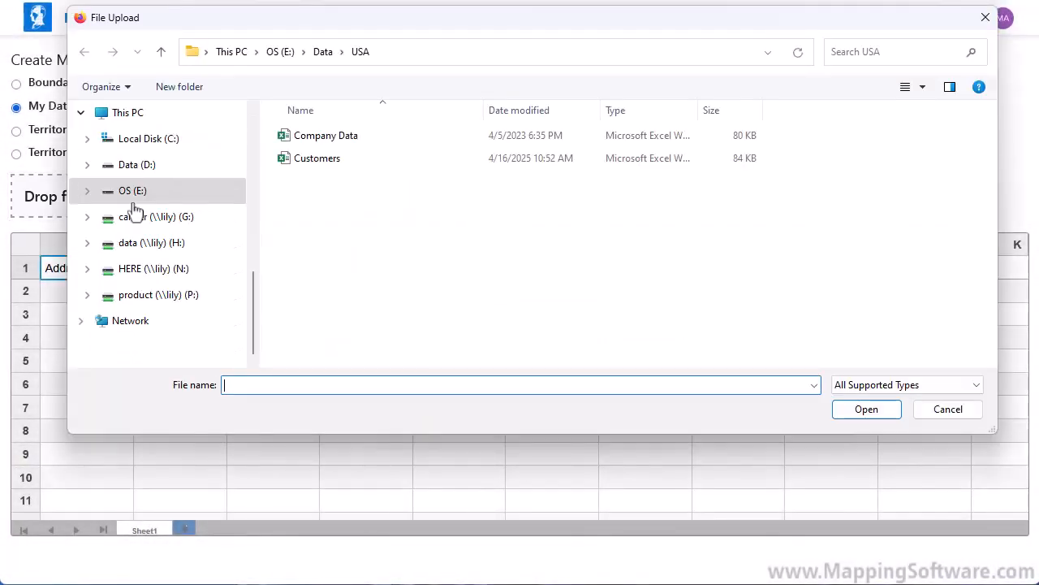
click(294, 162)
click(870, 413)
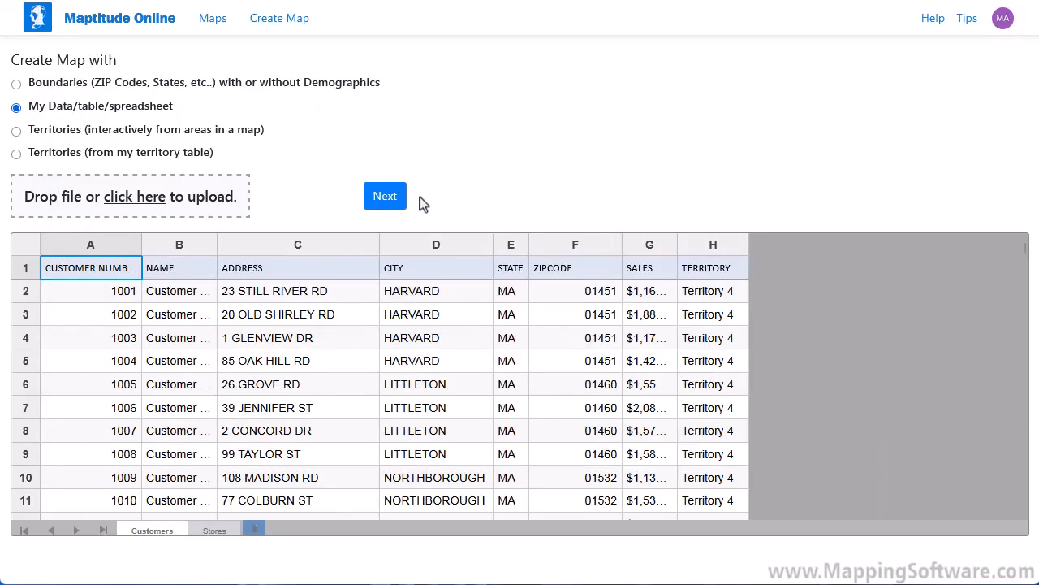
click(384, 197)
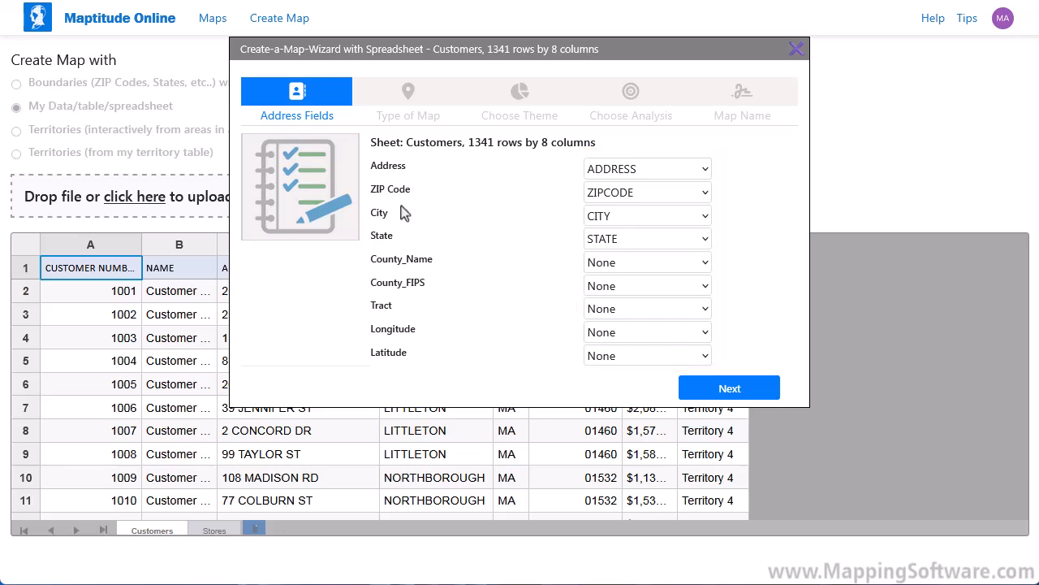
- Accept the matched address fields and locate customers by address, postal code or city
click(735, 393)
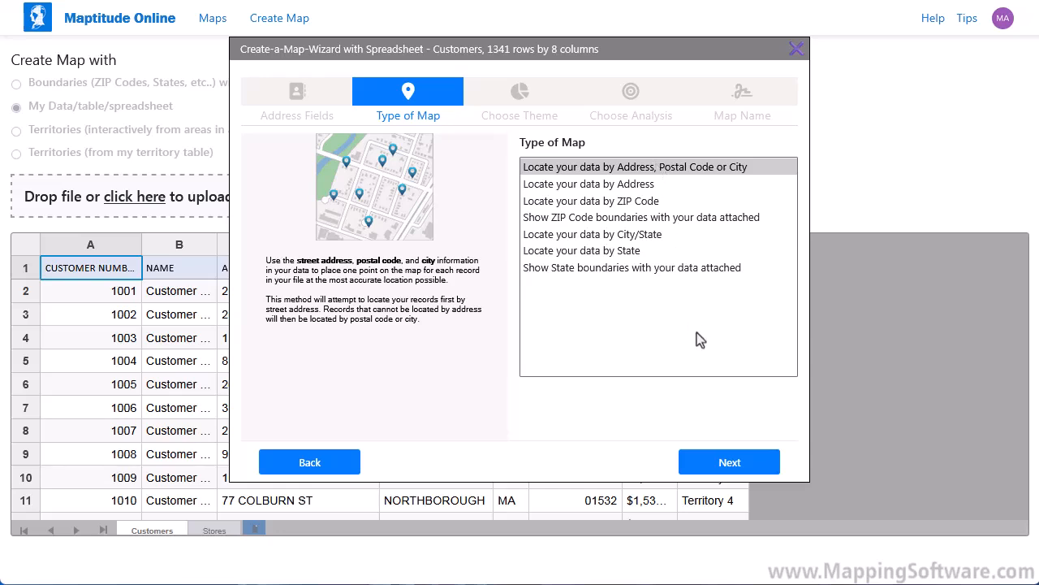
click(752, 467)
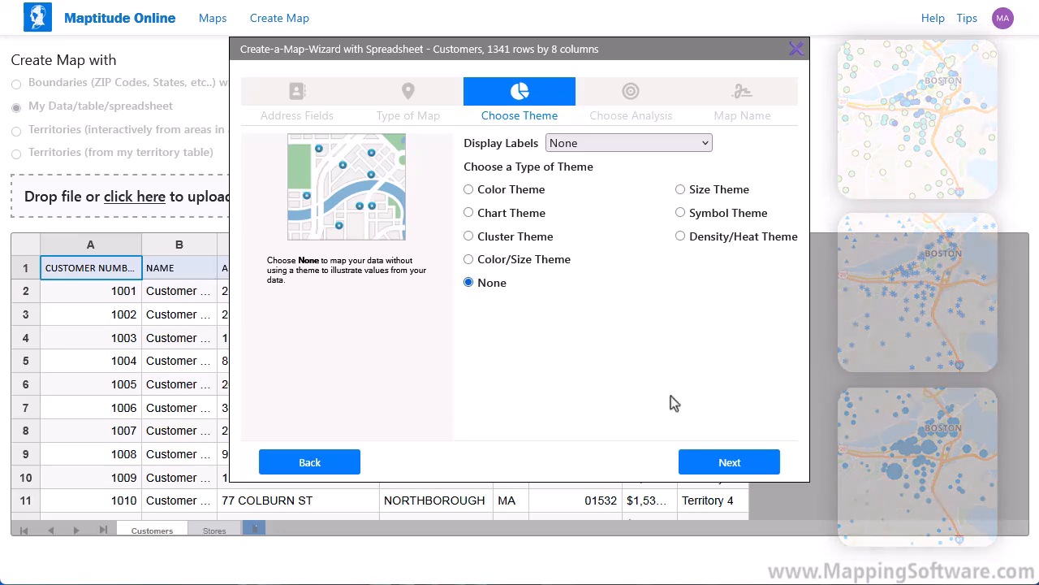
- Apply a Color/Size Theme with TERRITORY as the color field and SALES as the size field
click(536, 260)
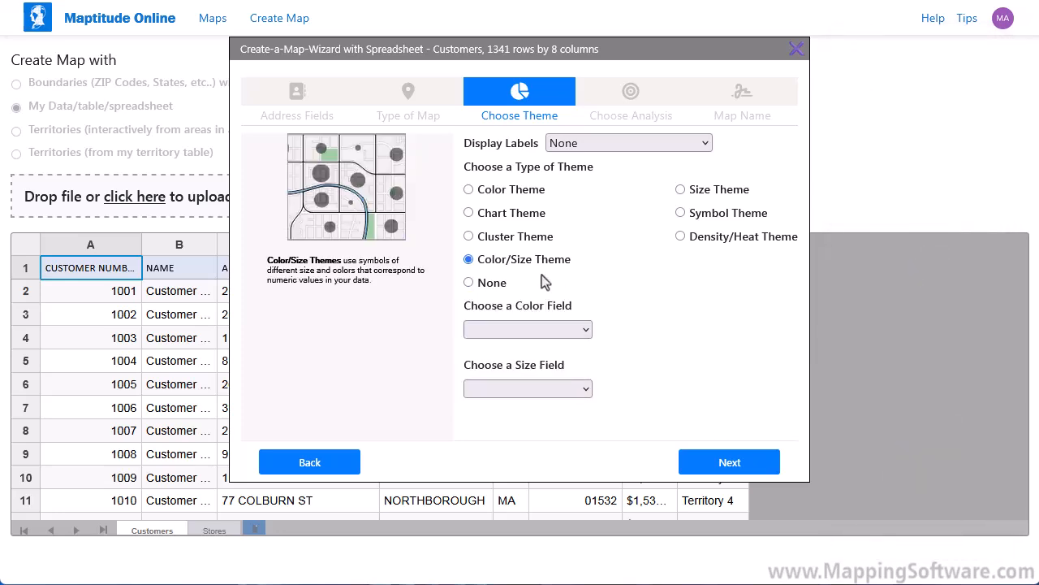
click(564, 332)
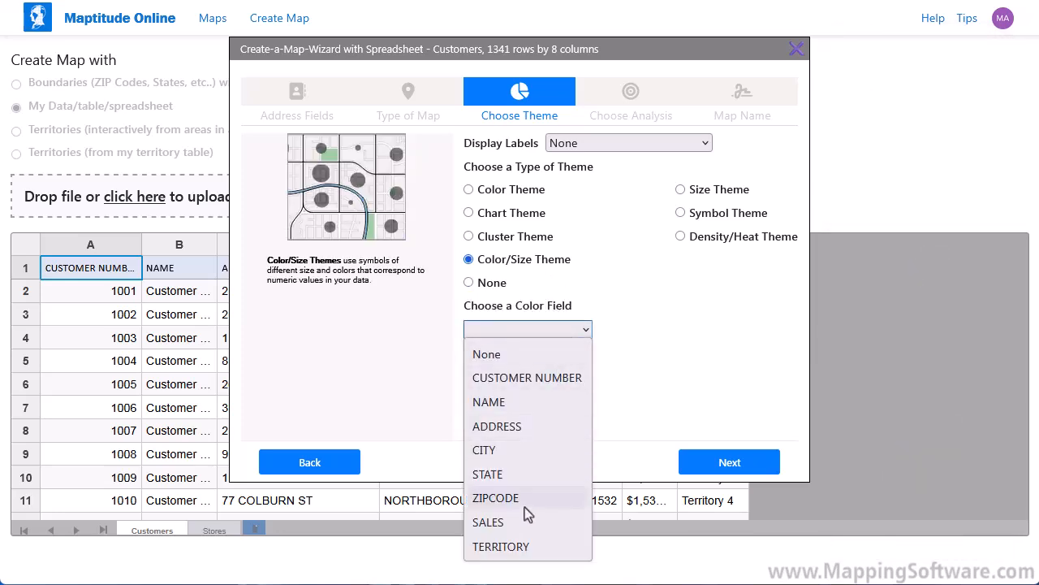
click(523, 549)
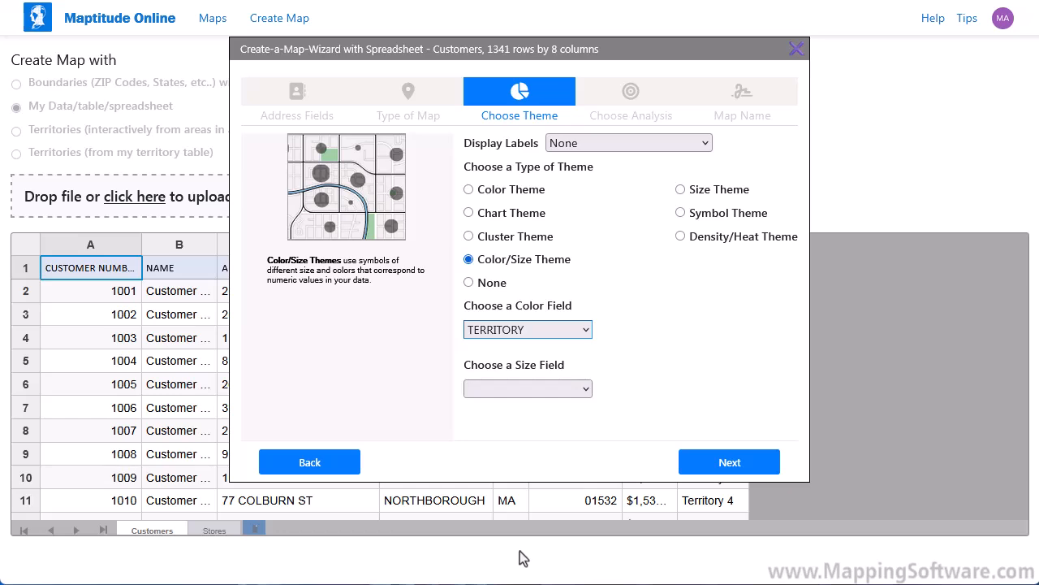
click(507, 389)
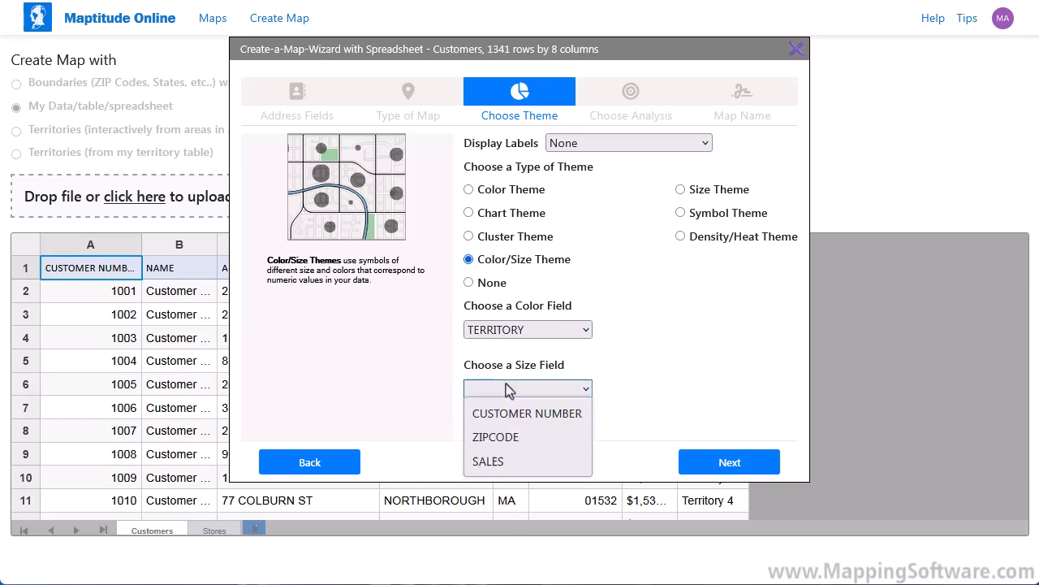
click(518, 462)
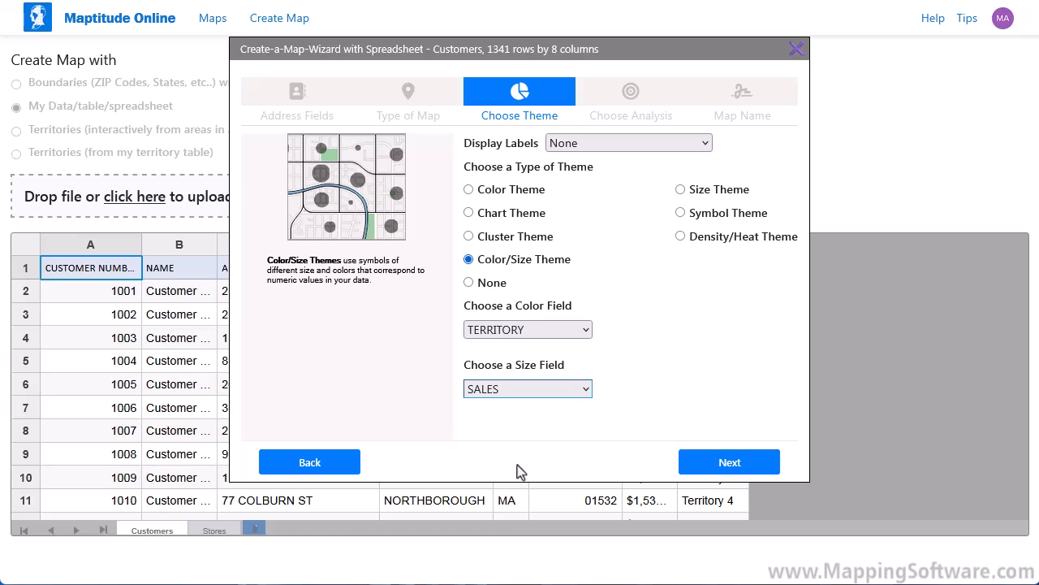
click(700, 475)
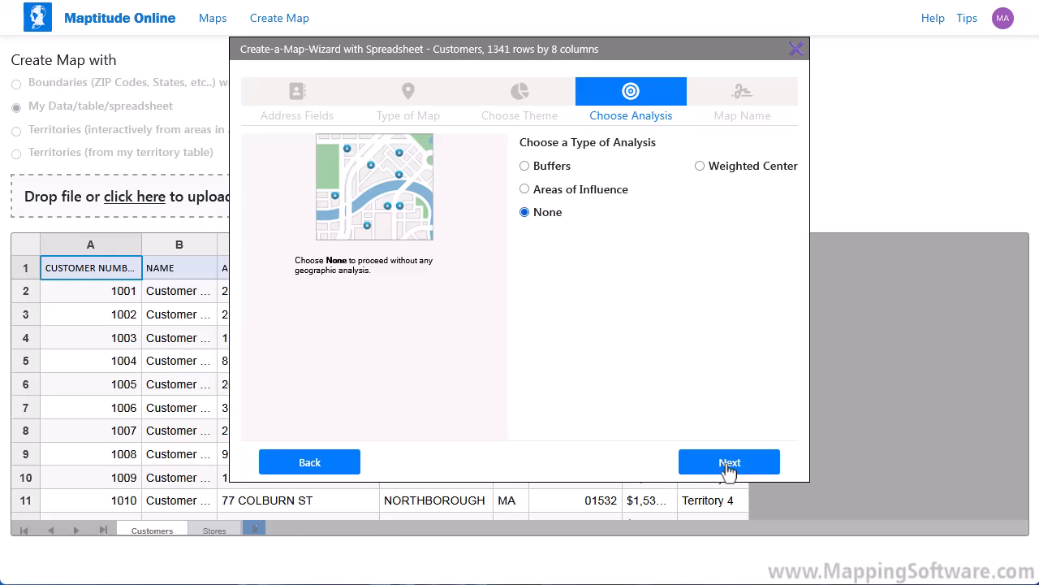
- Skip analysis and create the map named 'Customer Territory and Sales'
click(721, 470)
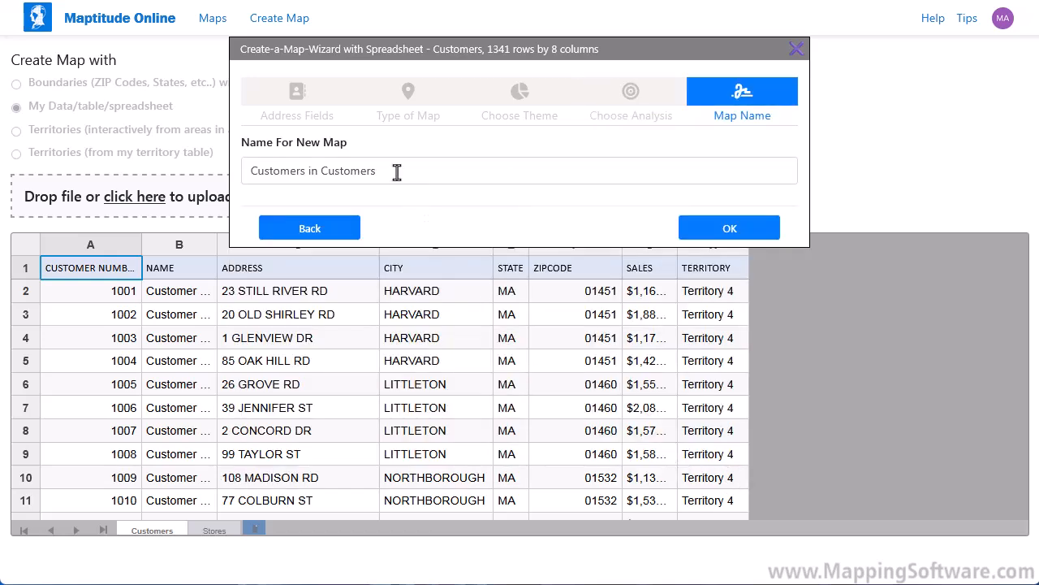
drag(396, 171, 209, 164)
text(Customer )
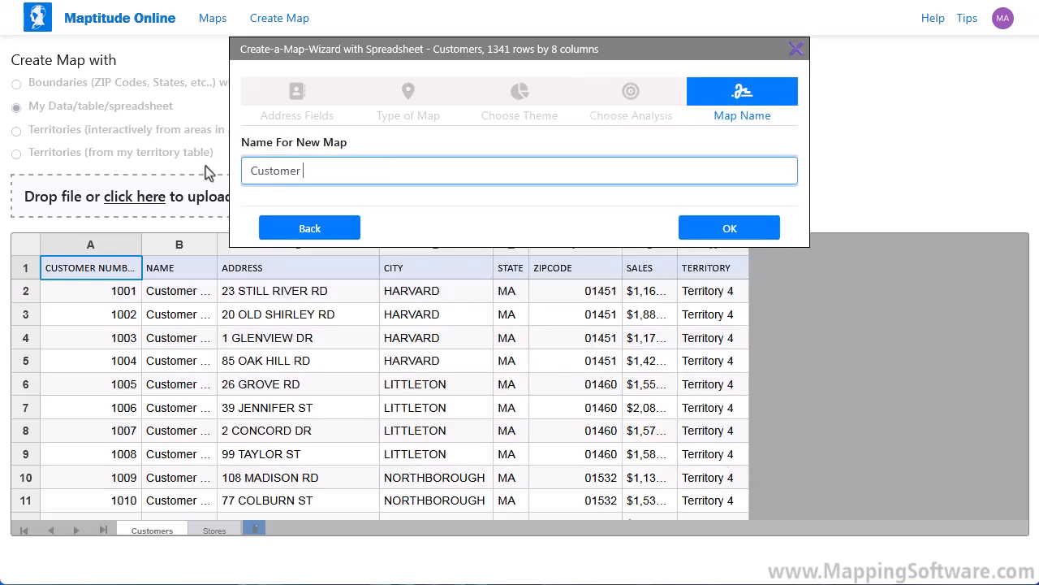
text(Territory and Sales)
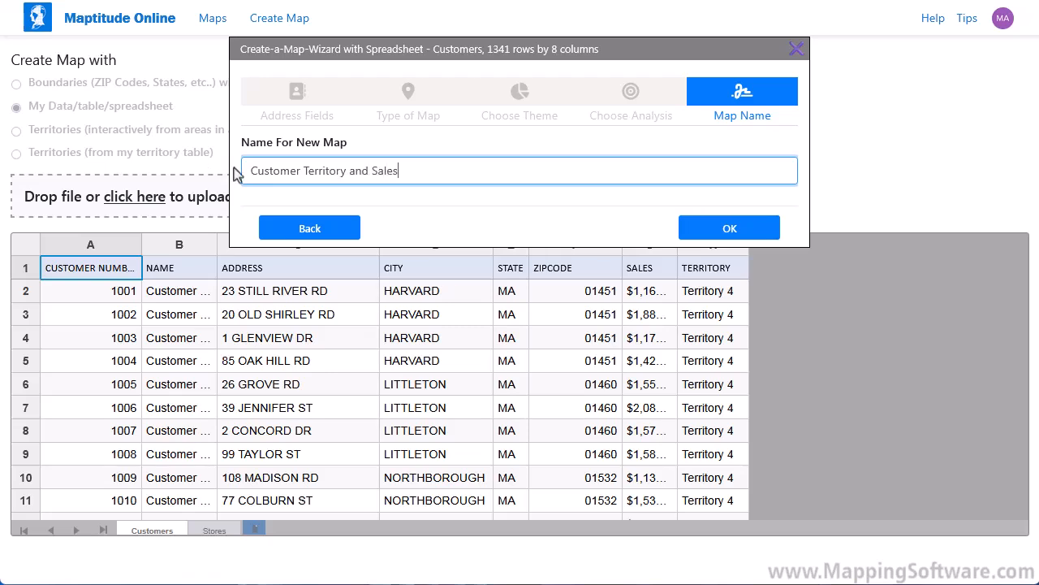
click(737, 235)
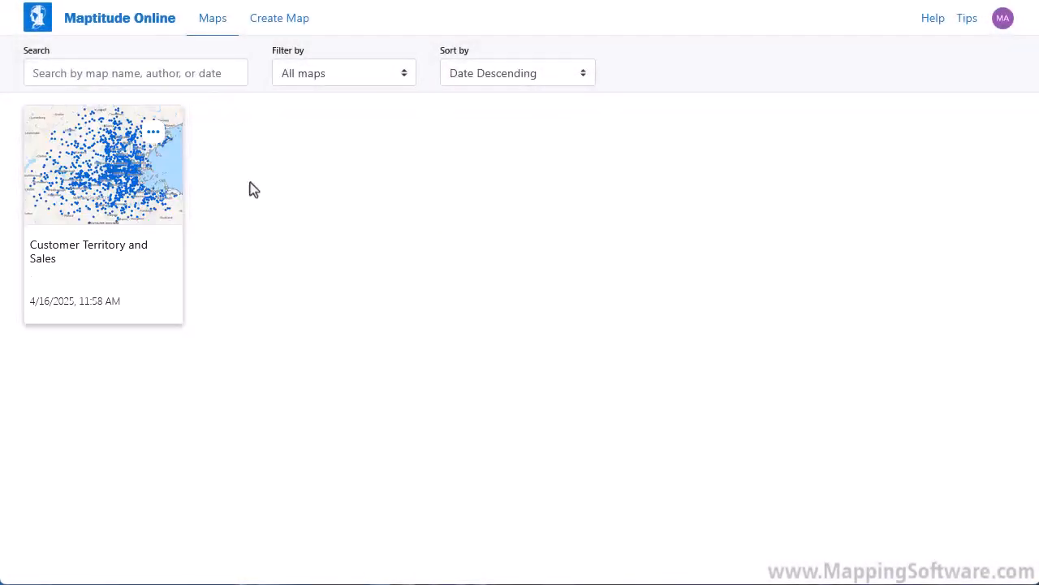
- Open the Customer Territory and Sales map from its thumbnail in the Maps list
click(78, 180)
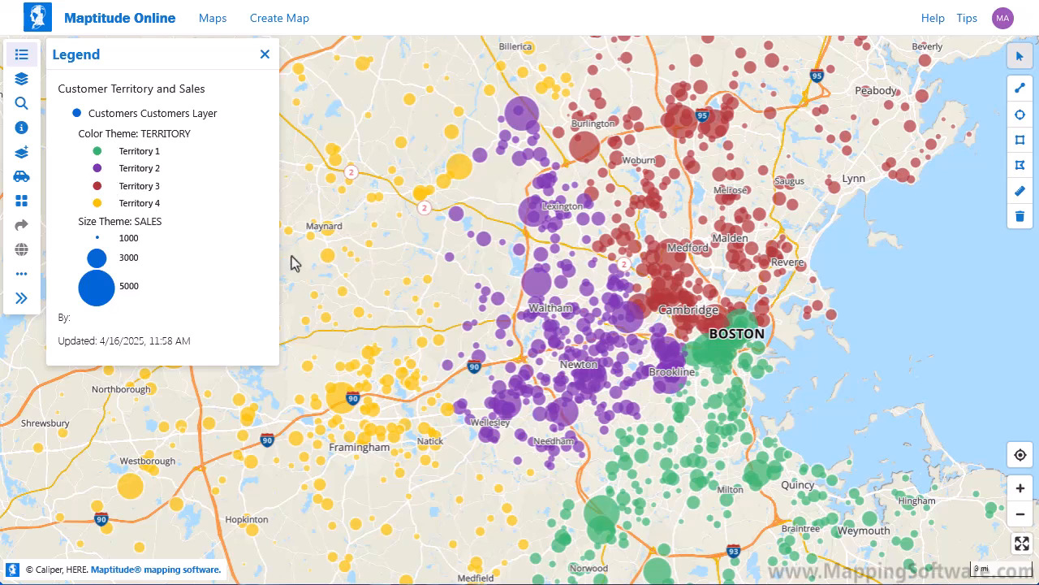
- Inspect sales details of Territory 4 customers near Waltham, then begin another new map
click(347, 284)
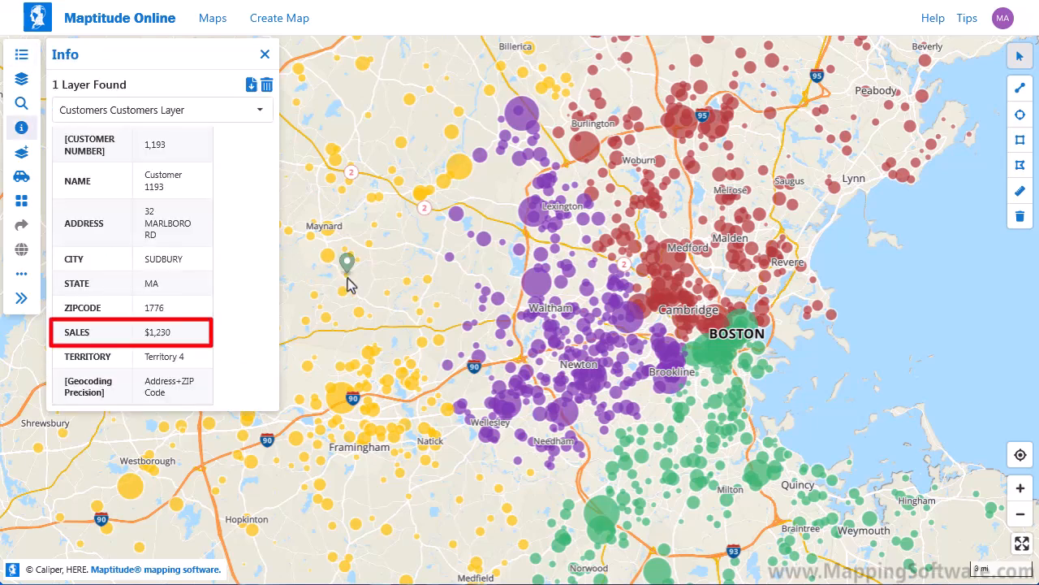
click(535, 292)
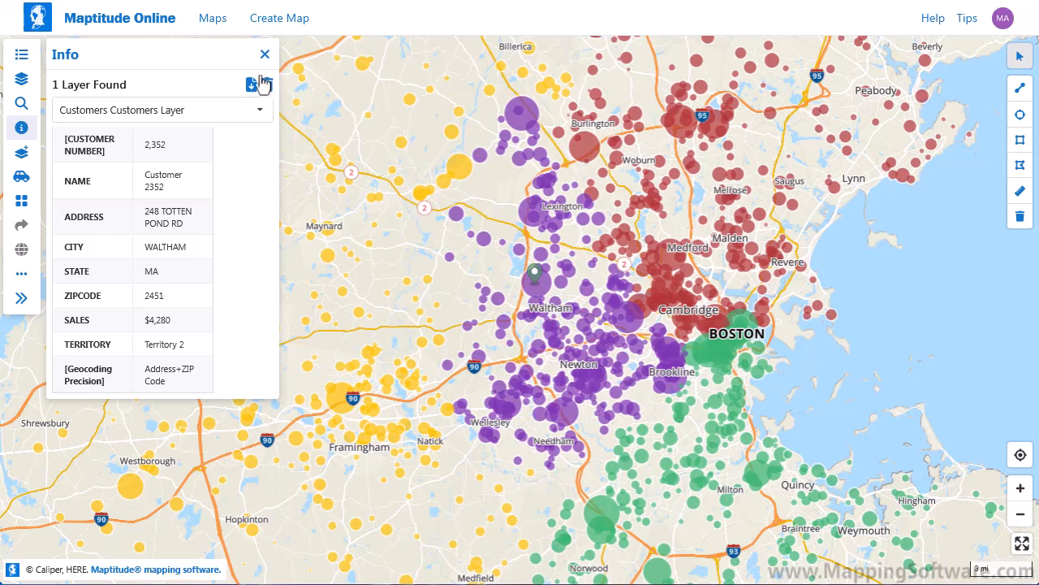
click(255, 23)
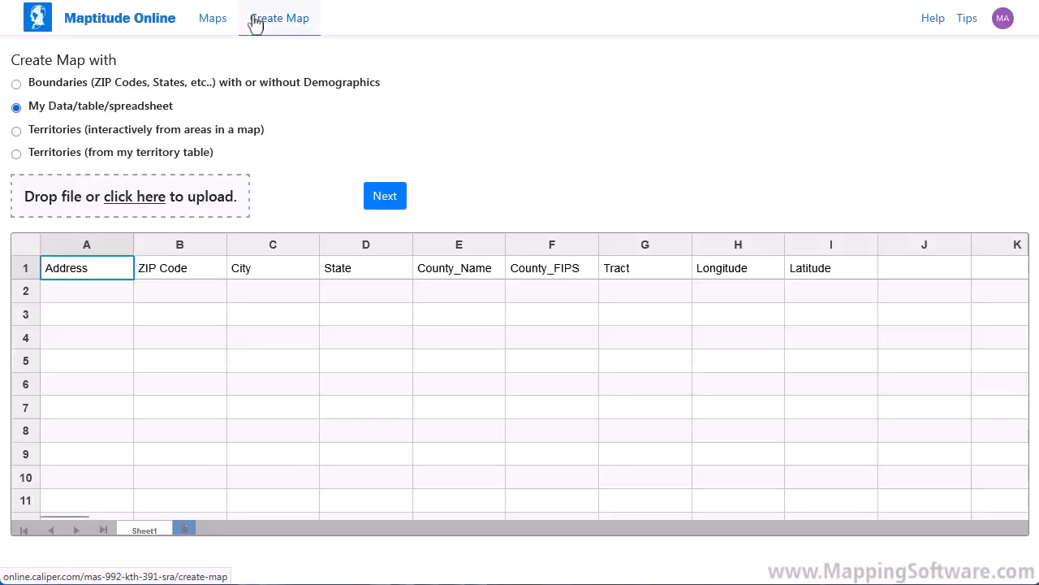
- Reload the Customers spreadsheet, accept its address fields, and pick ZIP Code boundaries with data attached
click(150, 202)
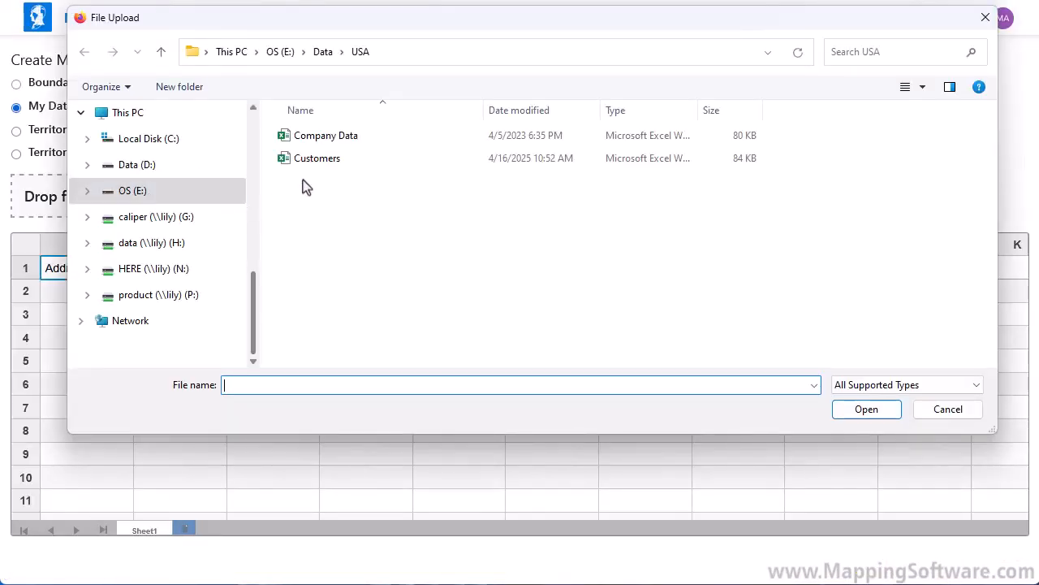
click(312, 161)
click(862, 411)
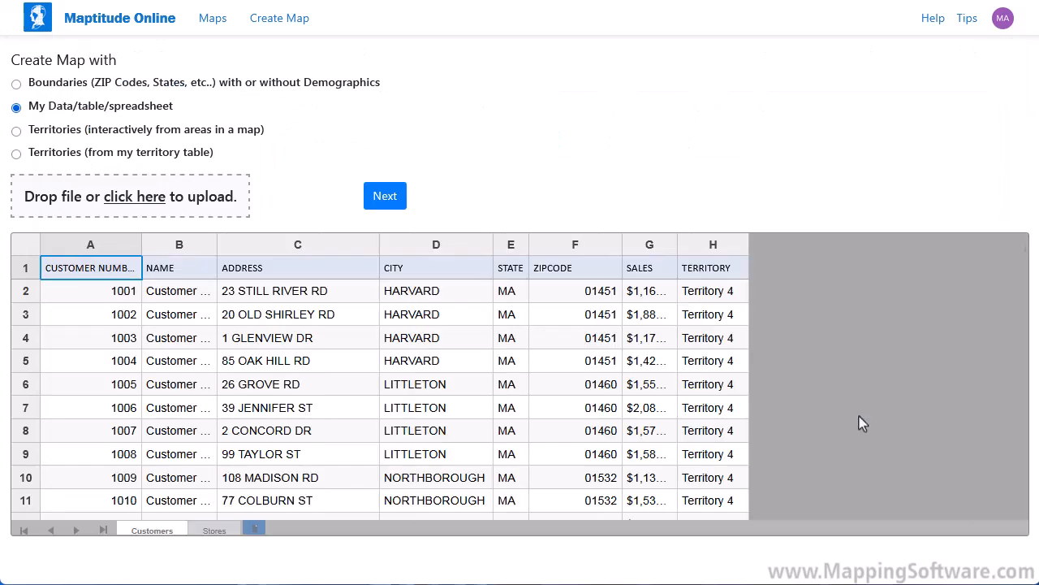
click(397, 201)
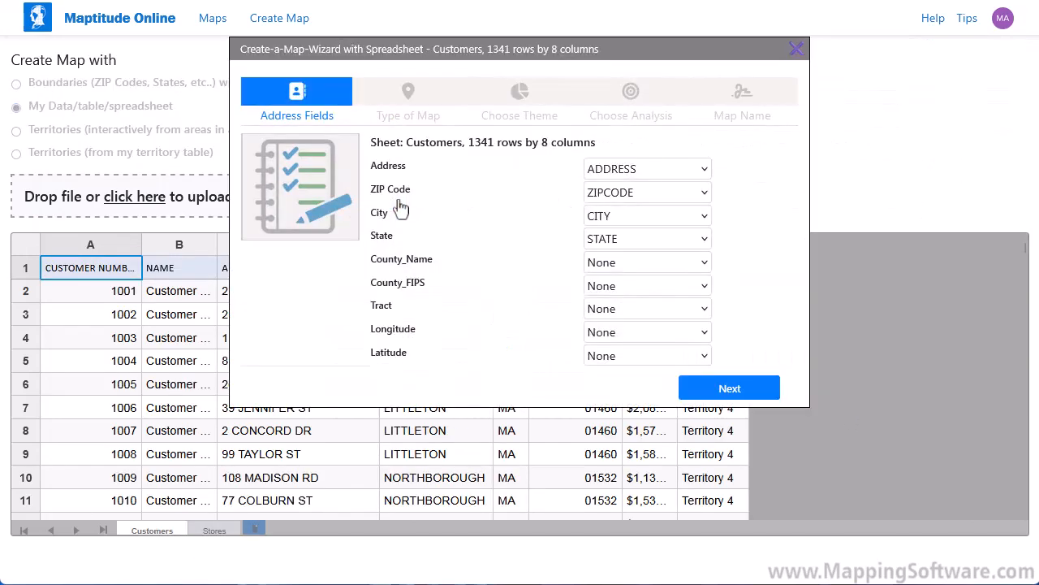
click(729, 389)
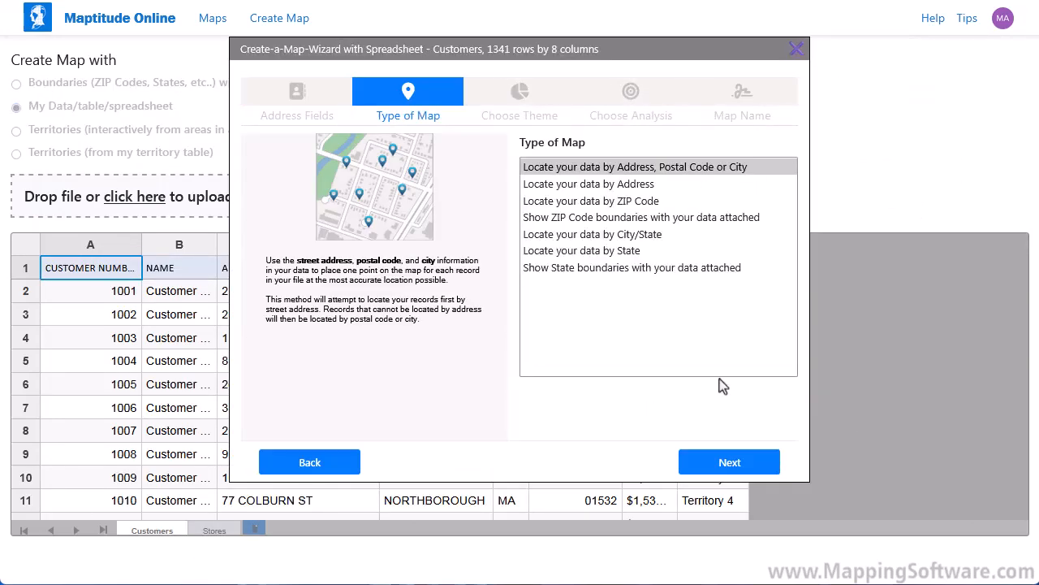
click(637, 218)
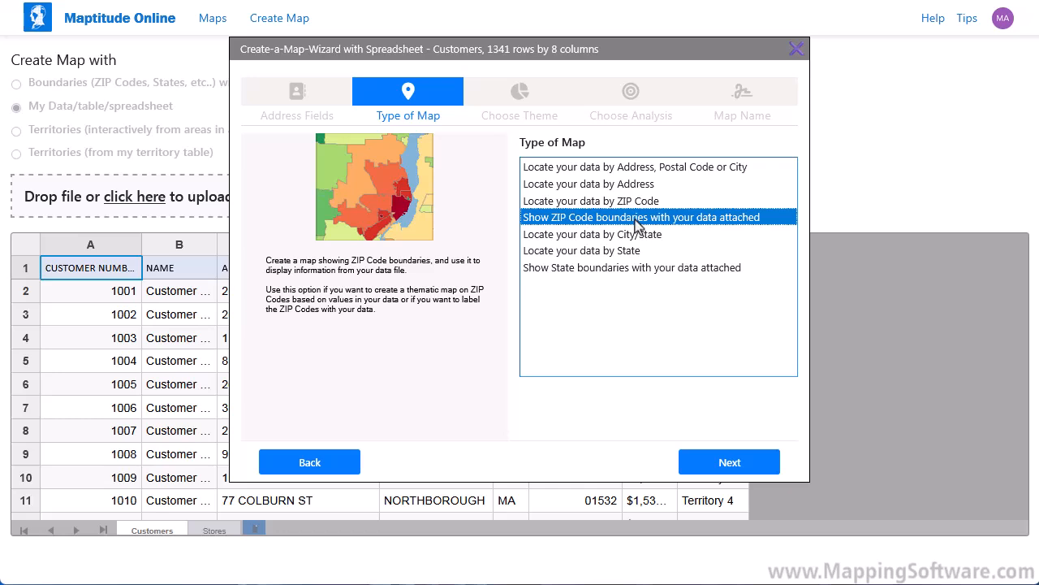
- Confirm the ZIP Code boundary map type and shade areas with a Color Theme on SALES
click(739, 462)
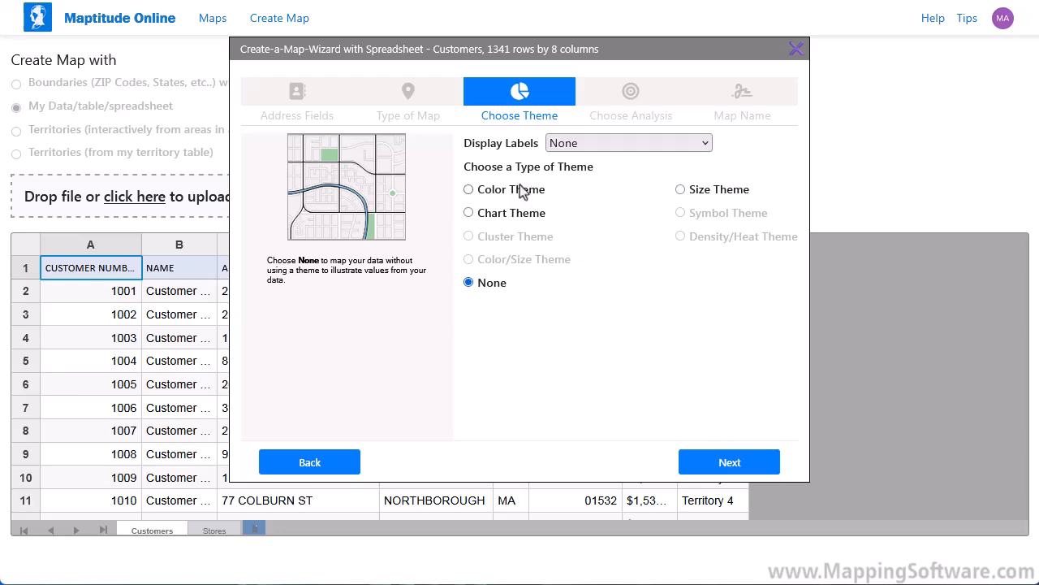
click(520, 189)
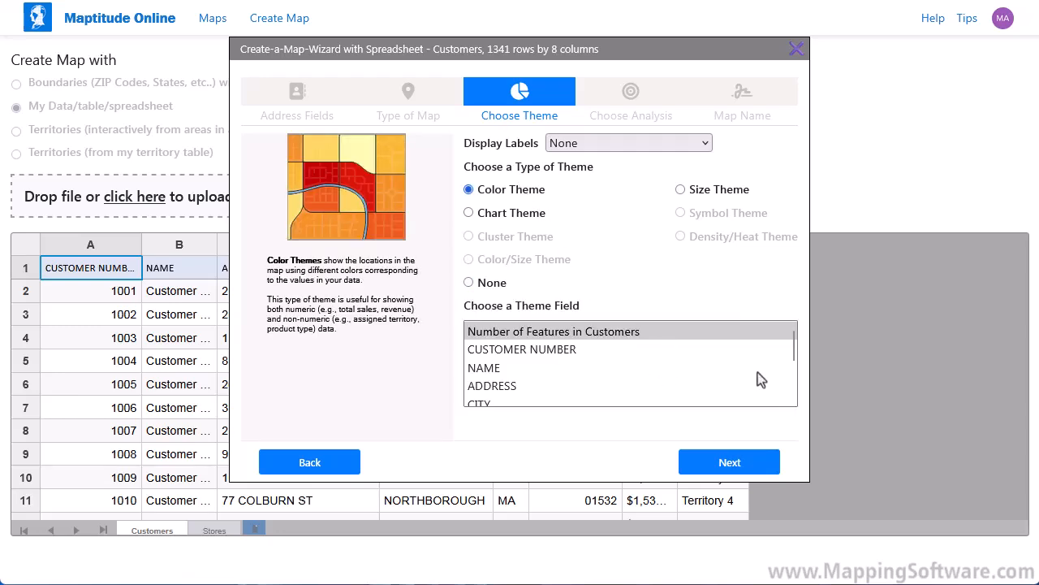
click(794, 398)
scroll(794, 398, down, 3)
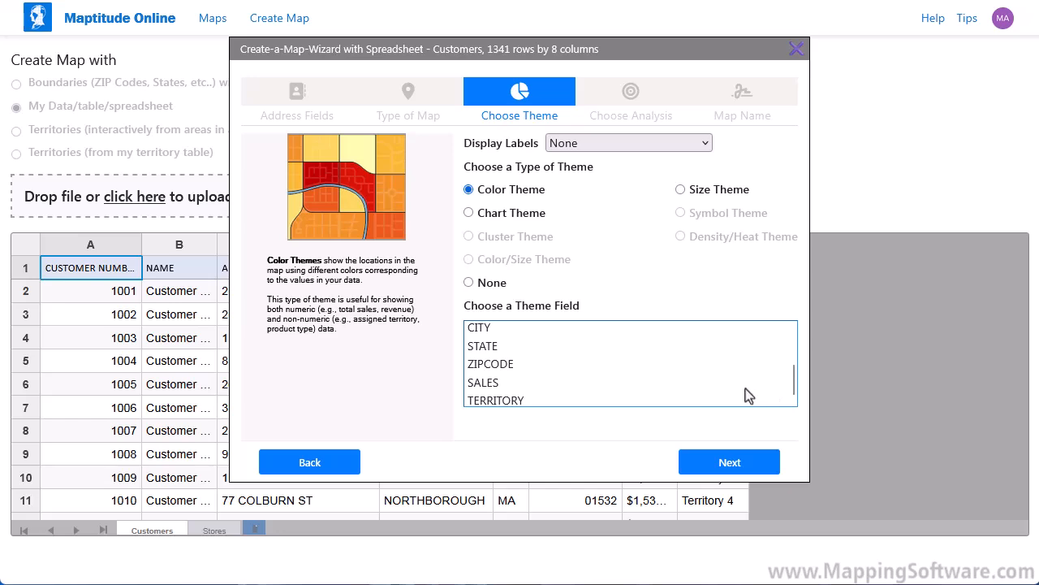
click(696, 382)
- Name the new map 'Sales by ZIP Code' and create it
click(736, 463)
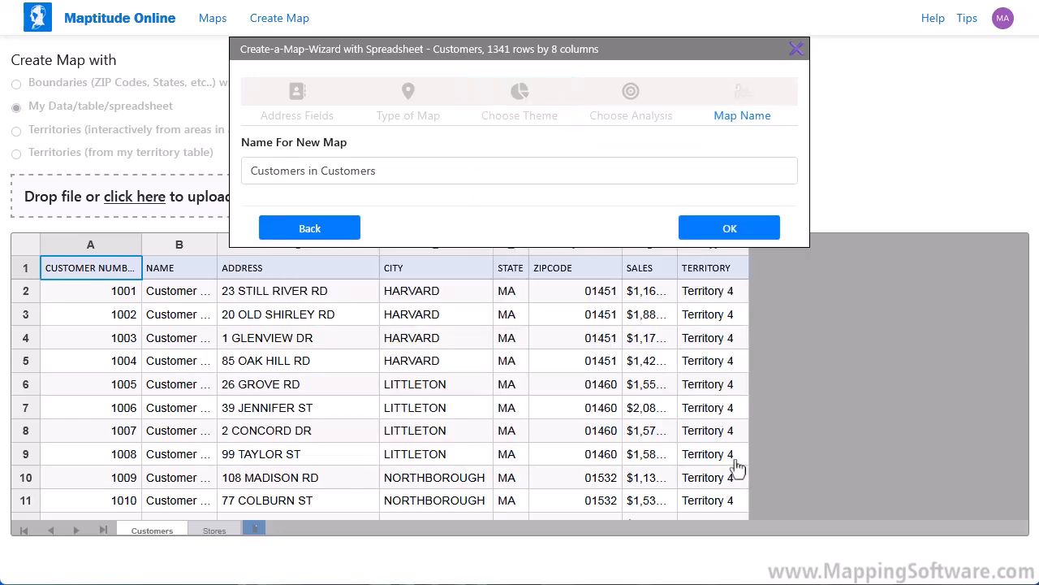
drag(377, 171, 229, 163)
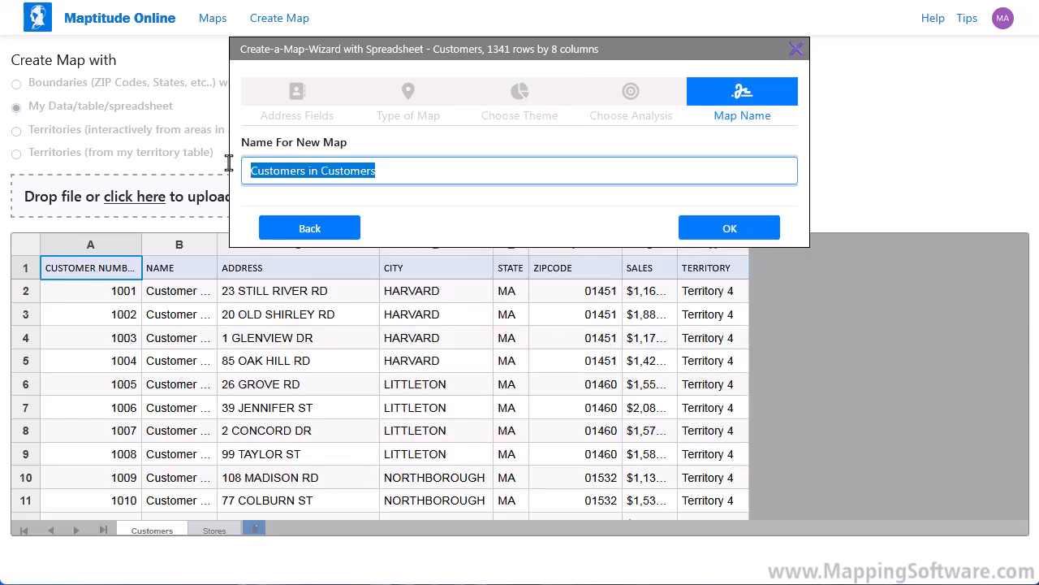
text(Sales by ZIP Code)
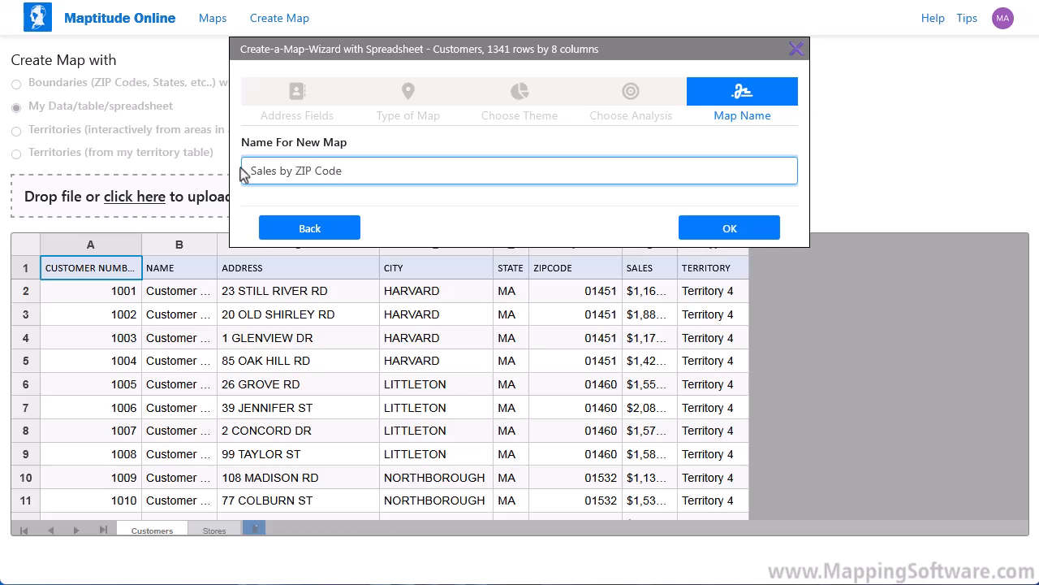
click(730, 229)
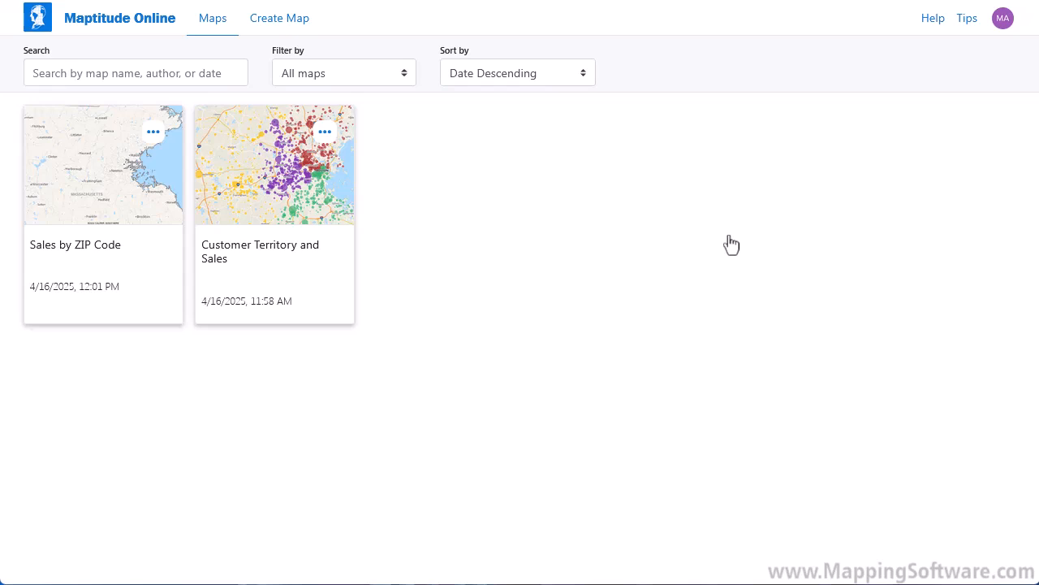
- Open the Sales by ZIP Code map and show ZIP 1701 Framingham's info: sales of $52,302
click(134, 171)
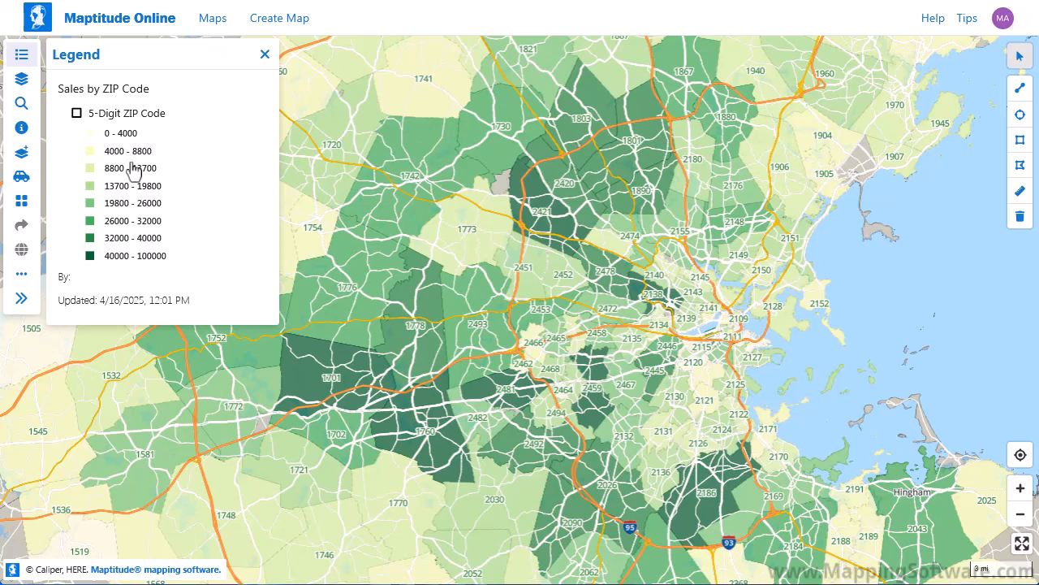
click(334, 379)
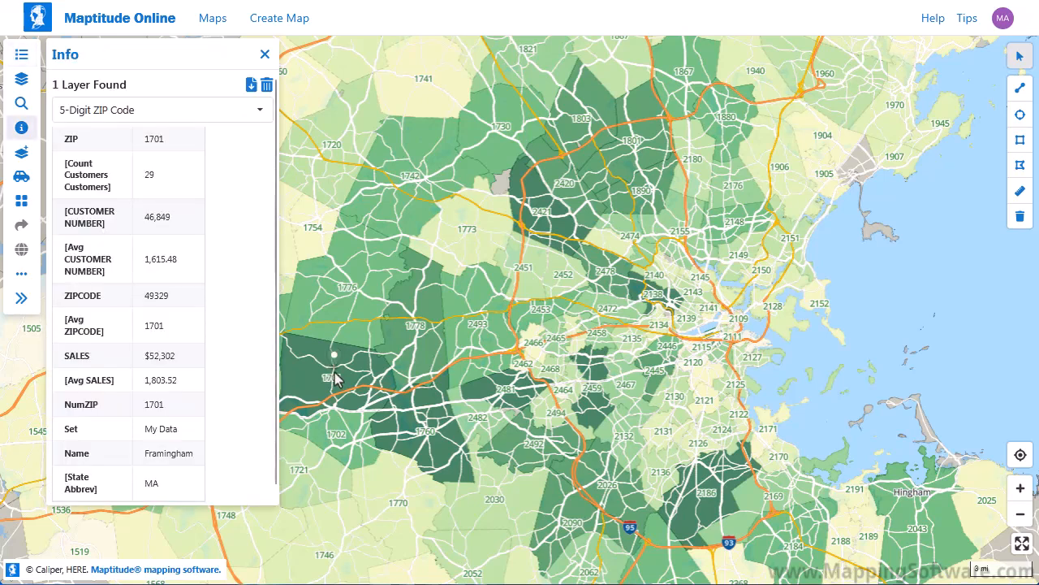